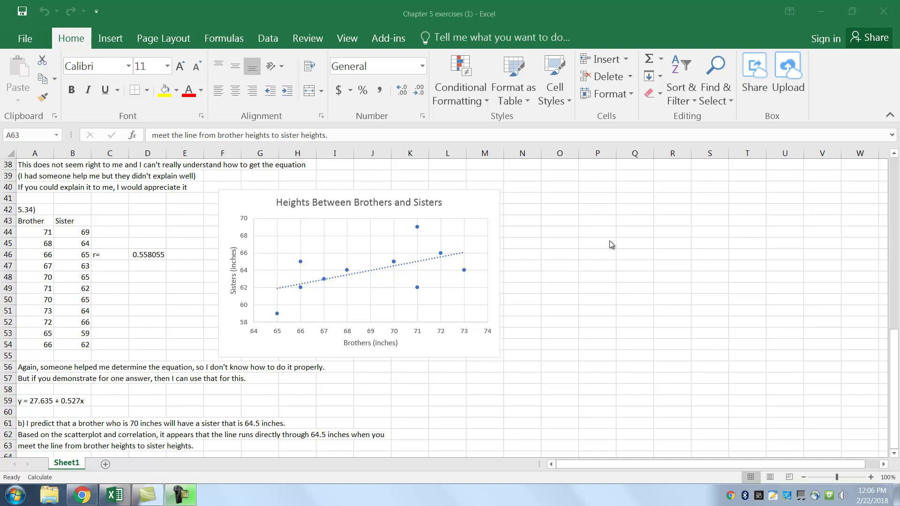
- Label cell P40 'Cor=' and begin a formula with '=' in Q40
click(589, 187)
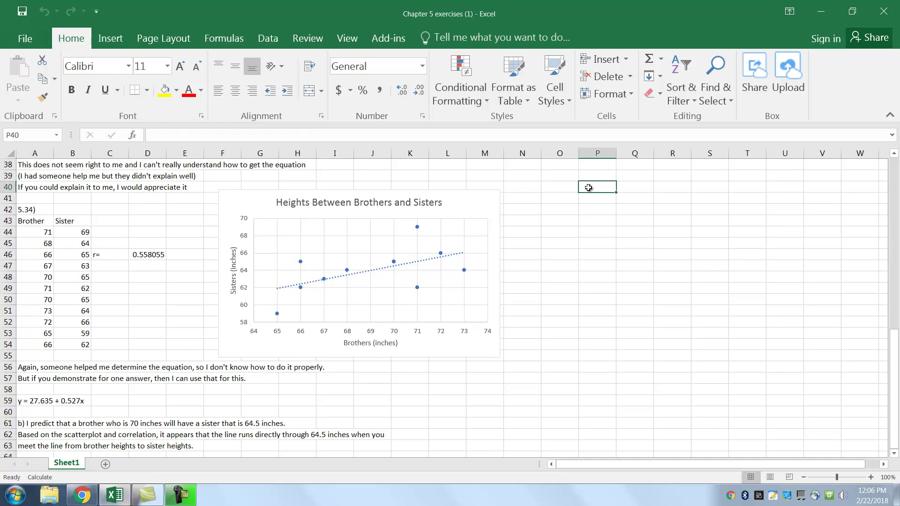
text(Cor=)
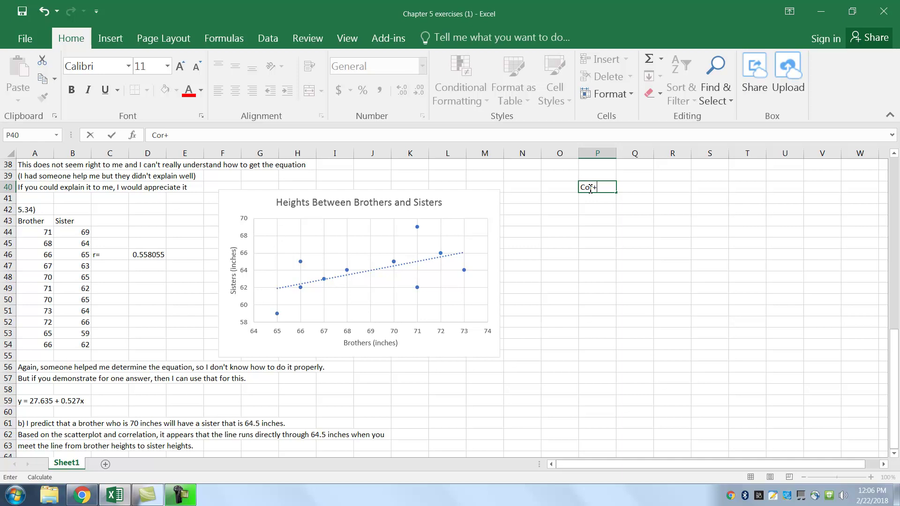
click(631, 190)
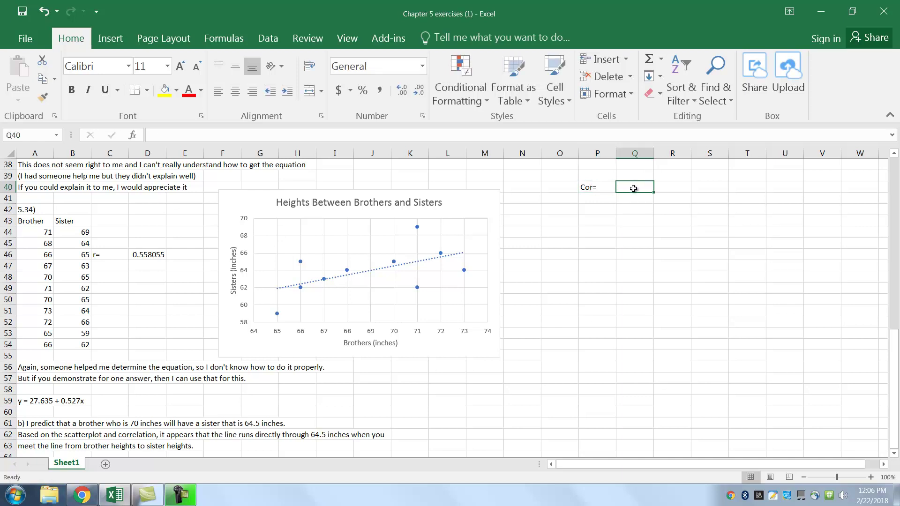
text(=)
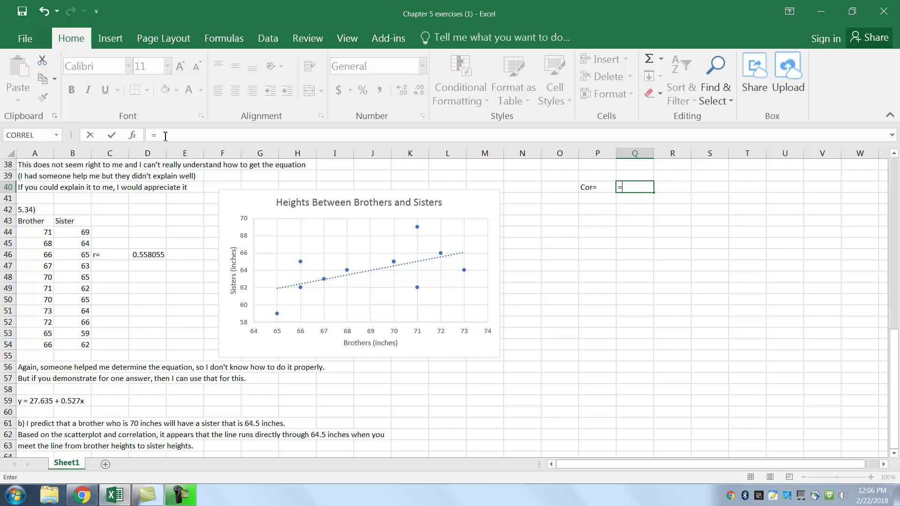
- Make Q40 compute =CORREL(A44:A54,B44:B54), giving 0.558055
click(26, 136)
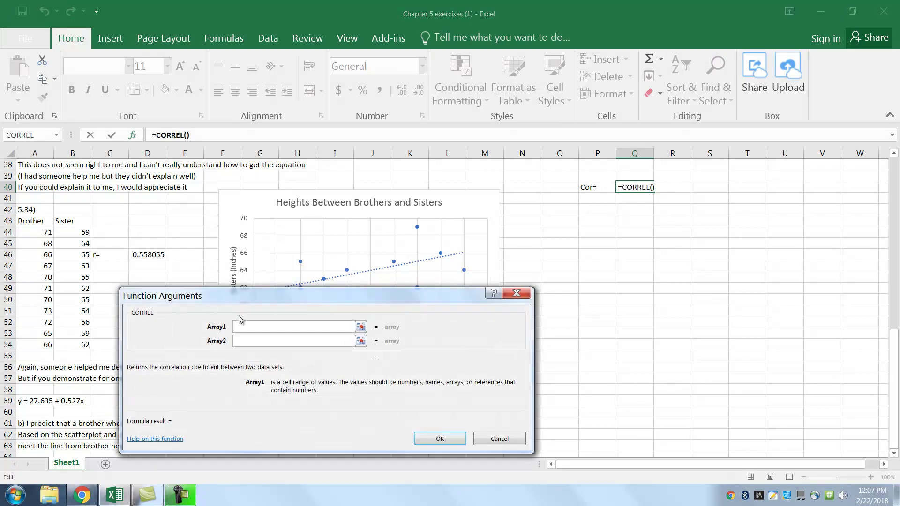
click(361, 327)
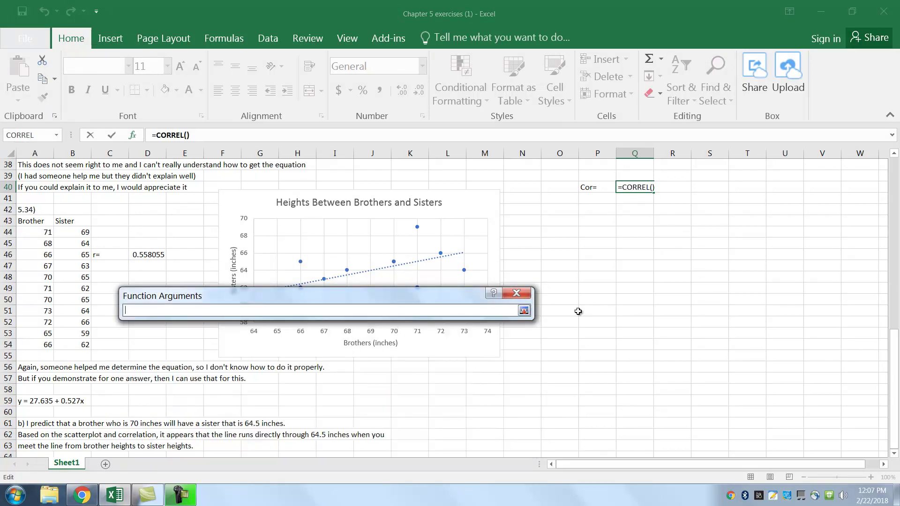
click(523, 311)
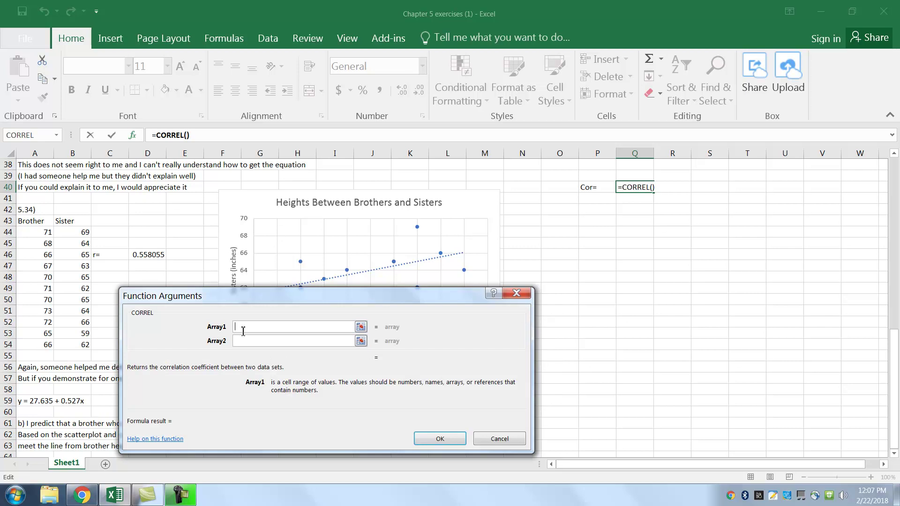
click(360, 327)
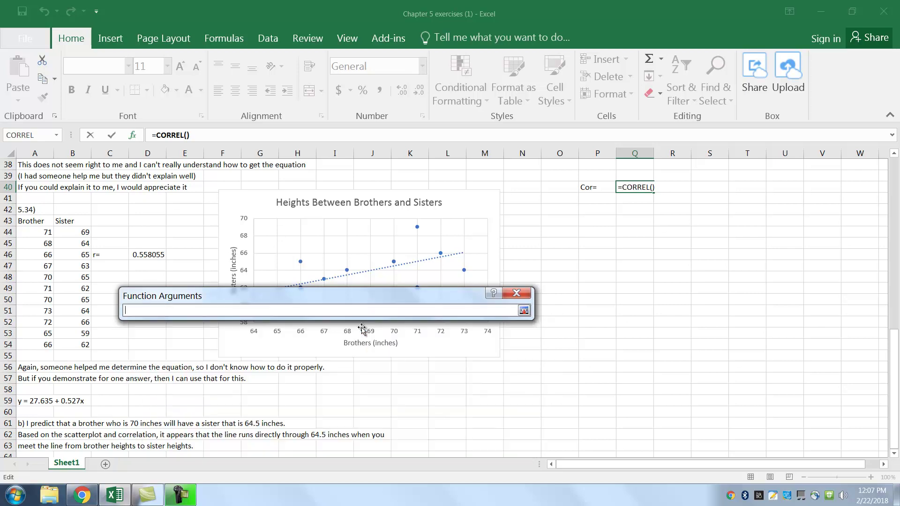
drag(37, 230, 47, 346)
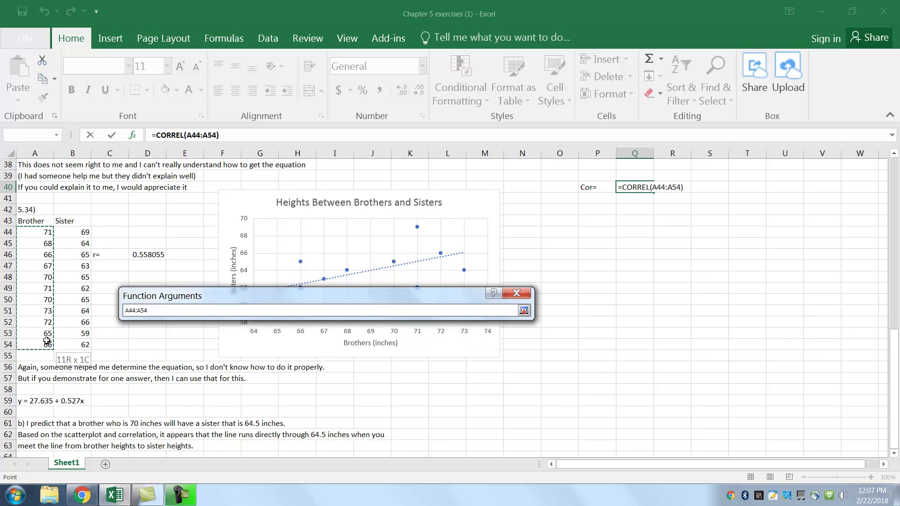
click(523, 312)
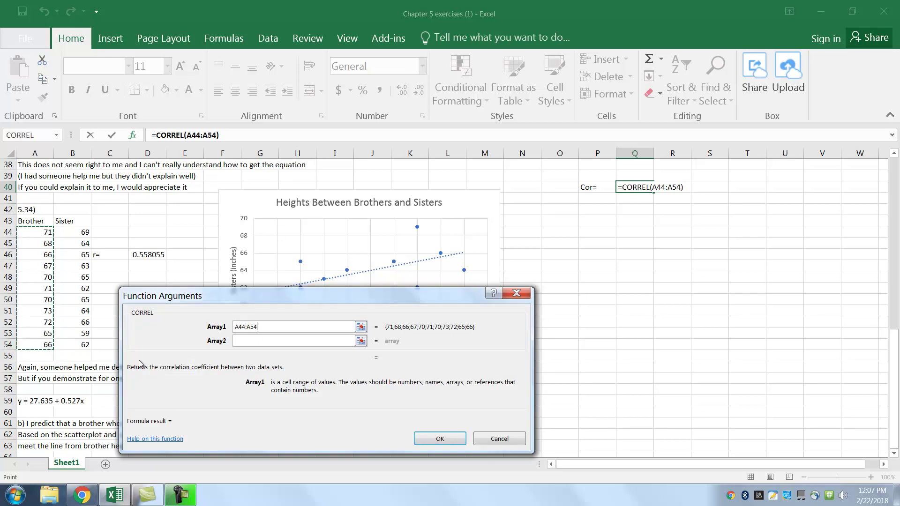
click(360, 341)
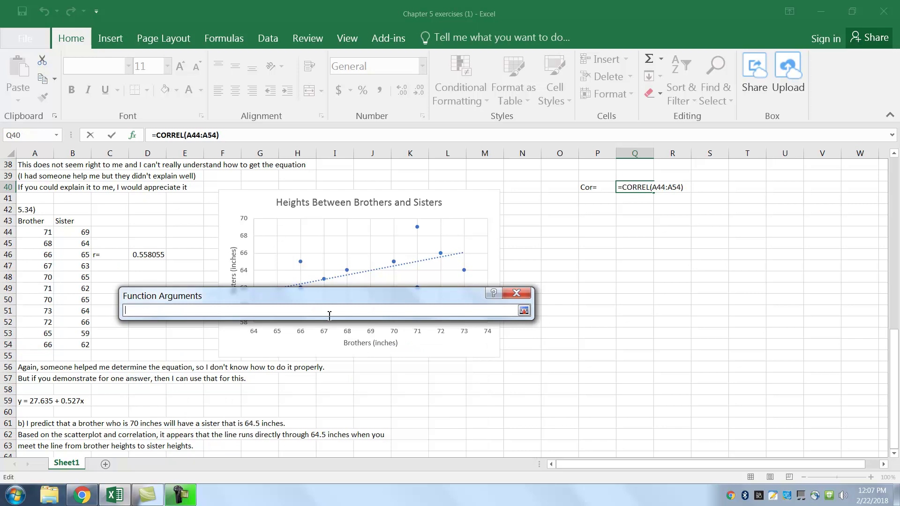
drag(68, 234, 71, 349)
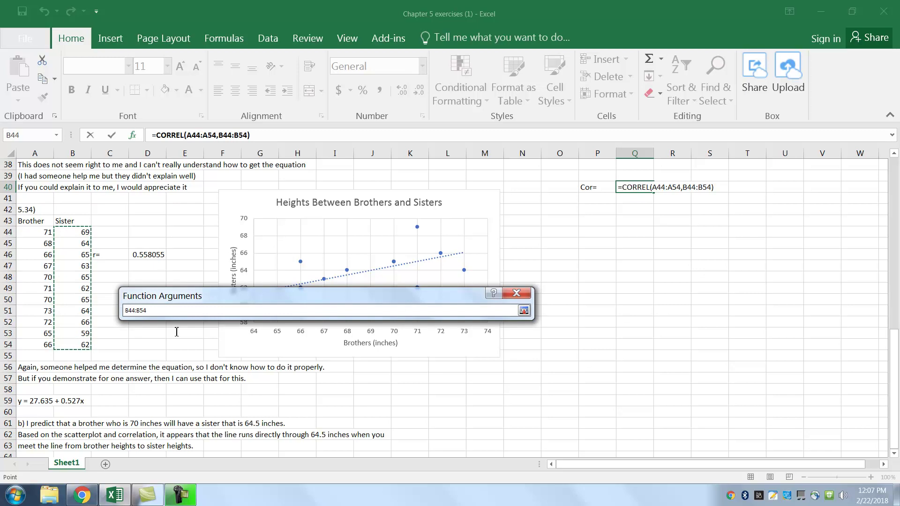
click(524, 311)
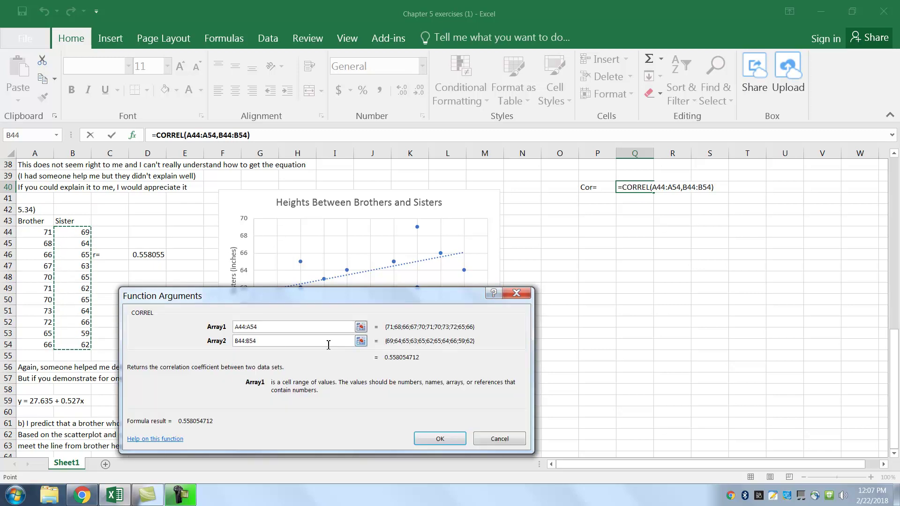
click(438, 439)
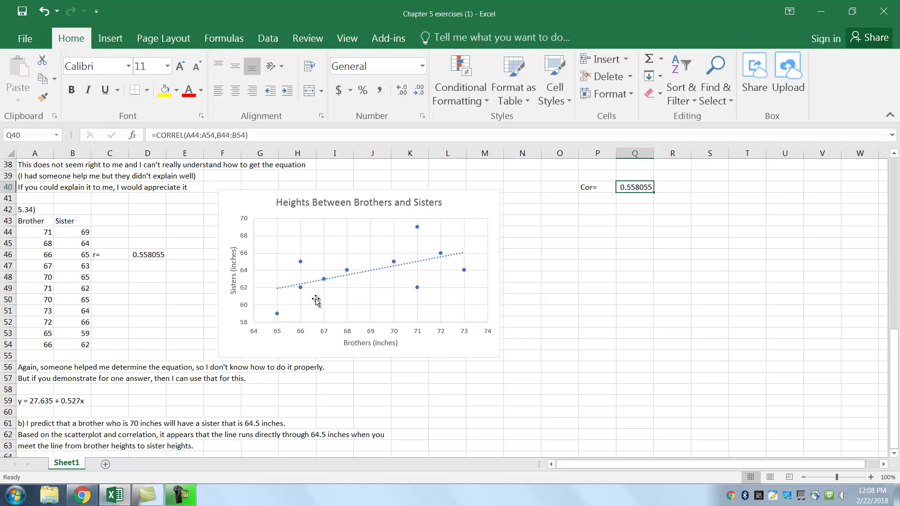
click(650, 243)
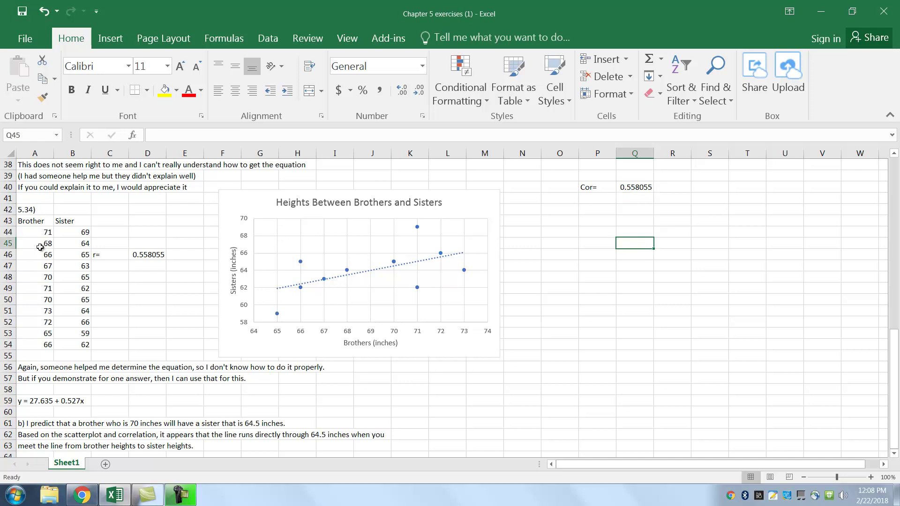
- Insert a recommended Scatter chart of the Brother and Sister heights in A44:B54
drag(28, 230, 87, 338)
click(112, 41)
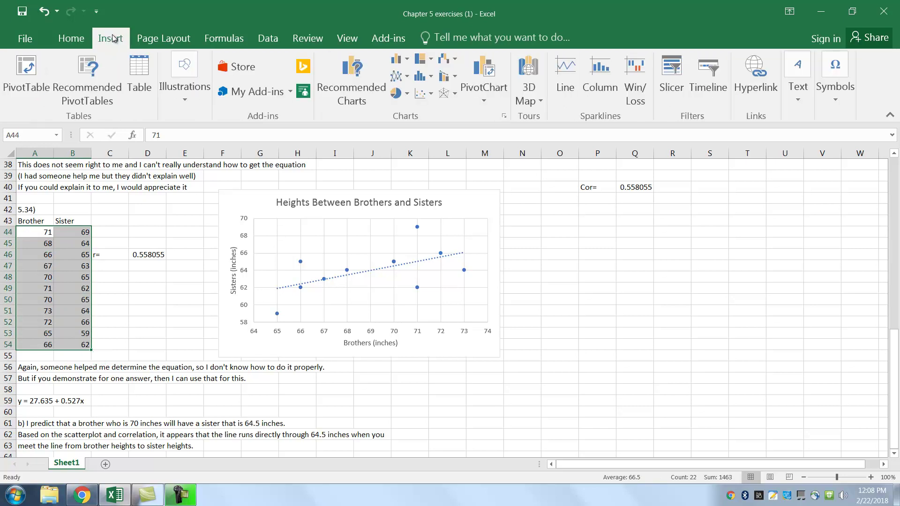
click(356, 88)
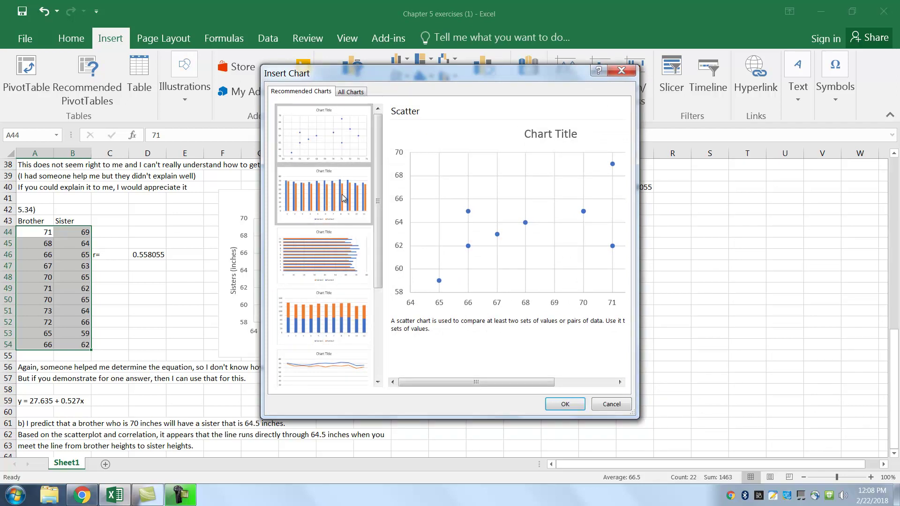
click(310, 119)
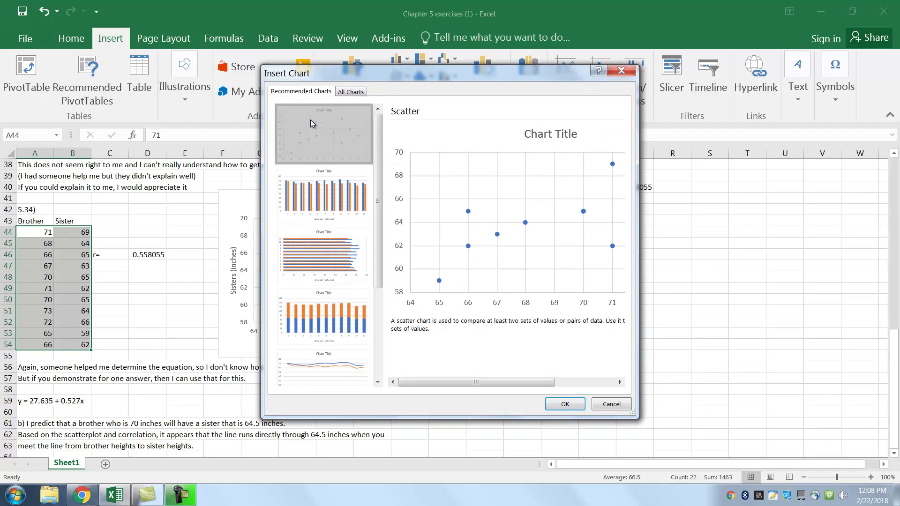
click(564, 404)
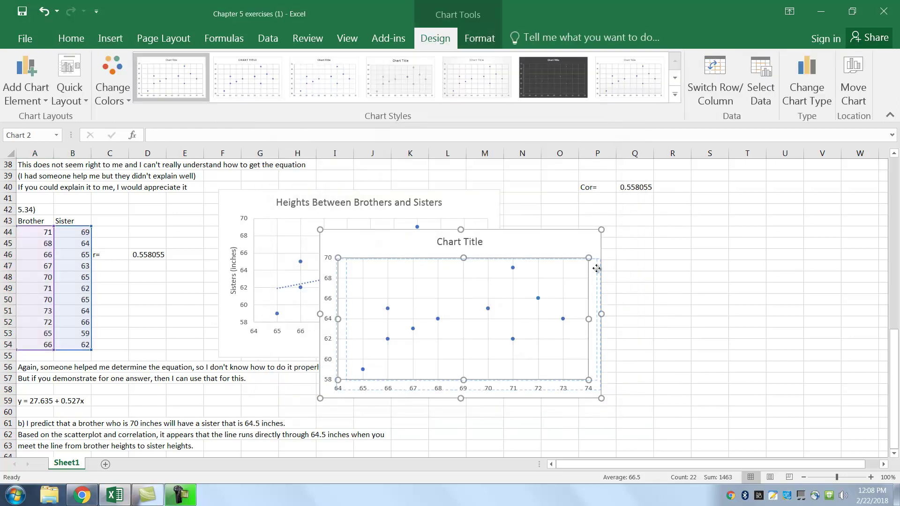
- Drag the new scatter chart to the right so it sits beside the original trendline chart
click(581, 260)
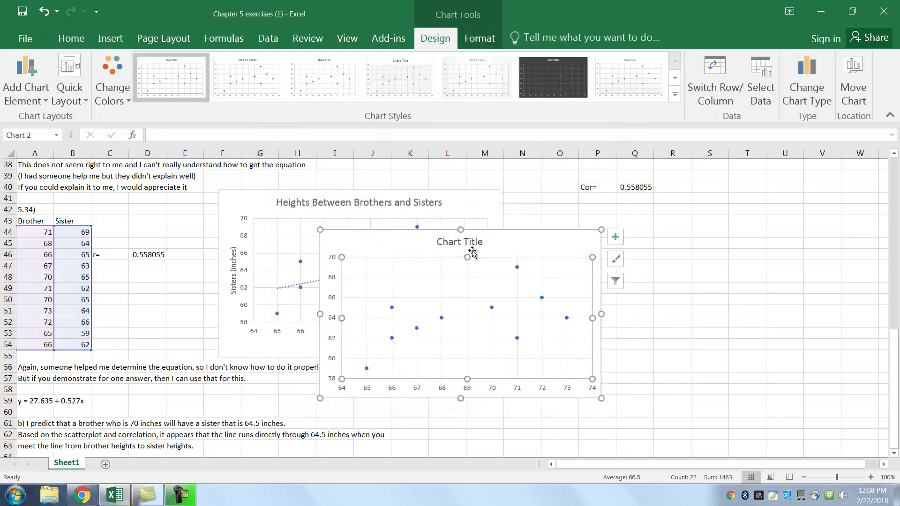
mouse_move(474, 251)
mouse_down()
mouse_move(814, 264)
mouse_move(678, 240)
mouse_move(670, 229)
mouse_up()
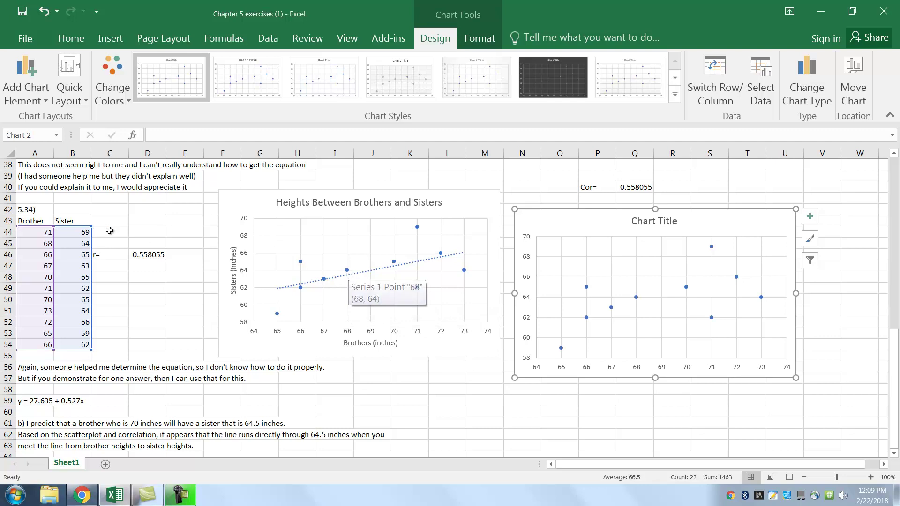
click(85, 244)
mouse_move(347, 272)
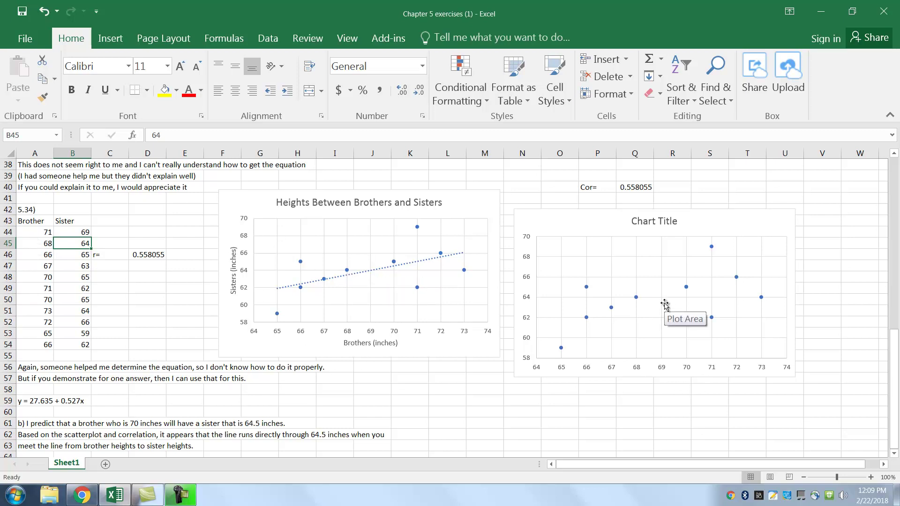
click(760, 262)
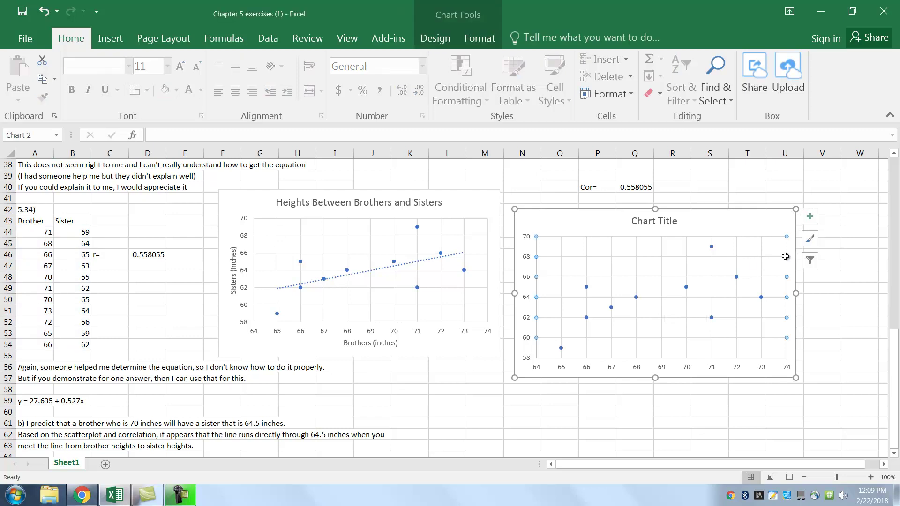
click(811, 219)
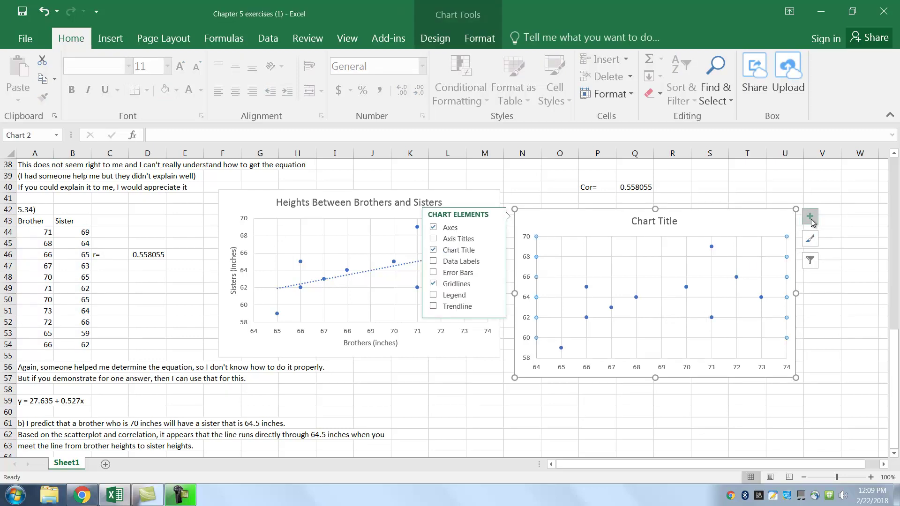
click(809, 239)
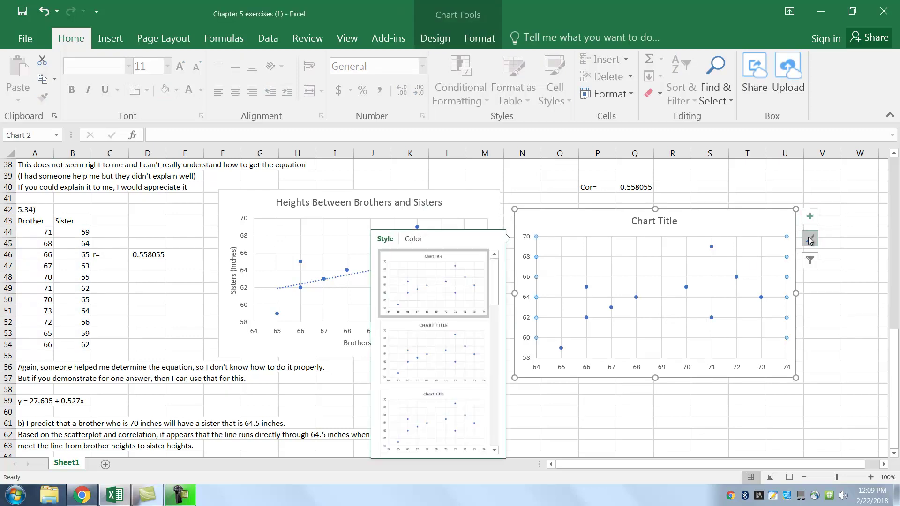
click(810, 262)
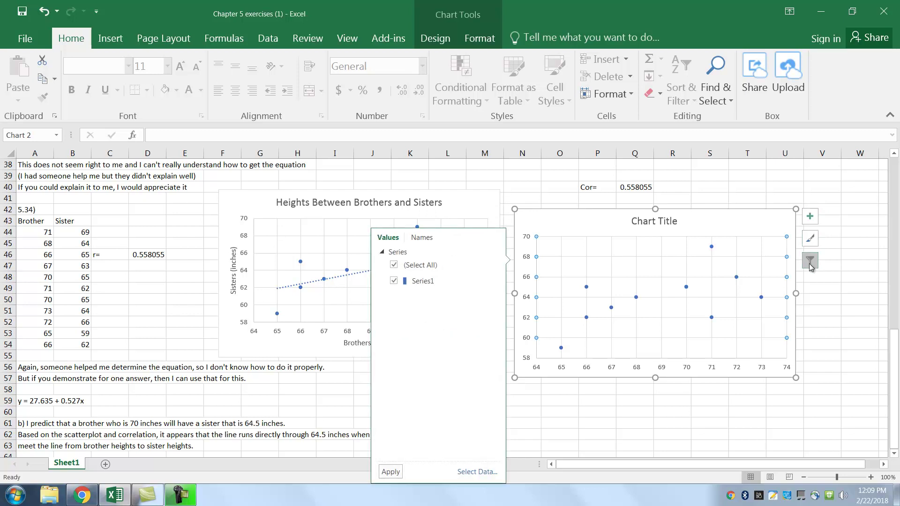
click(810, 240)
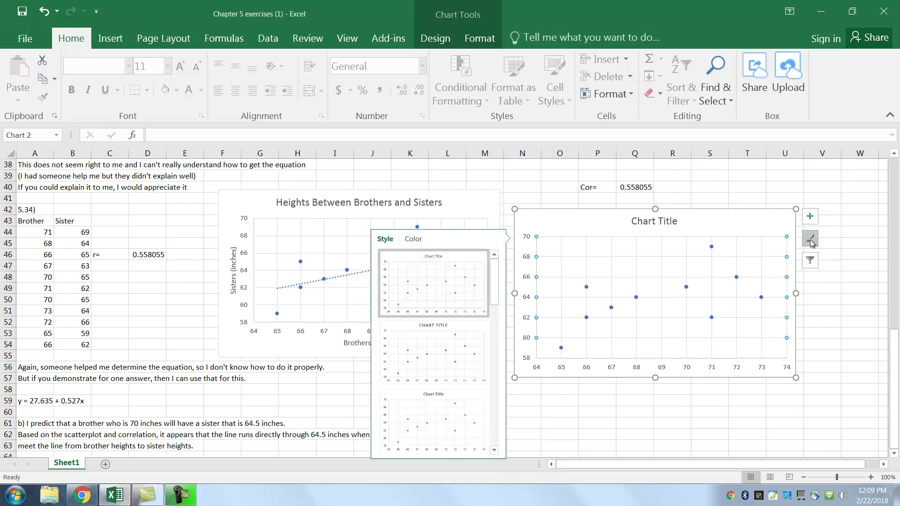
click(810, 217)
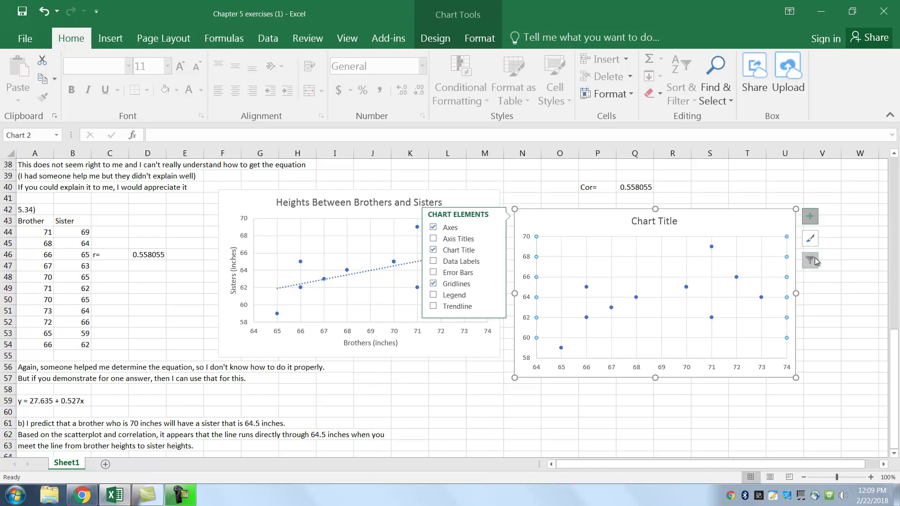
click(850, 257)
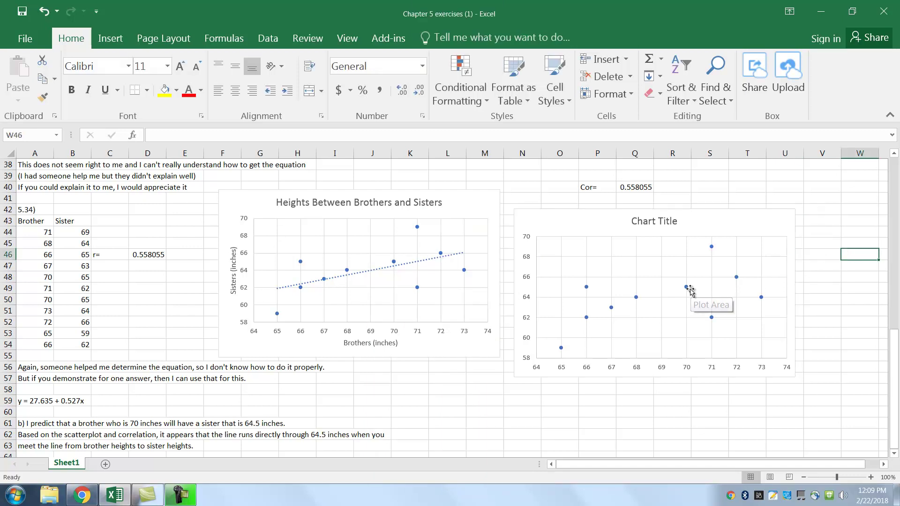
- Bring up the context menu for the right-hand chart's Series 1 data points
mouse_move(687, 289)
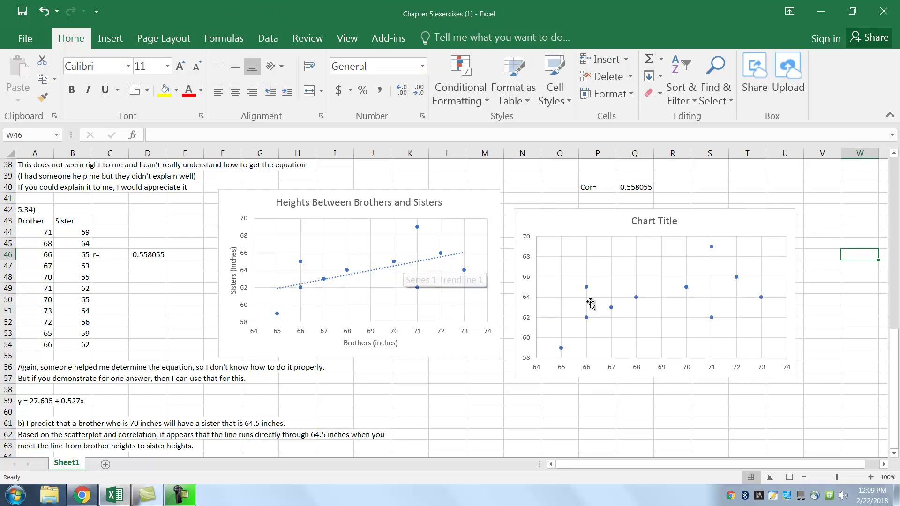
mouse_move(638, 300)
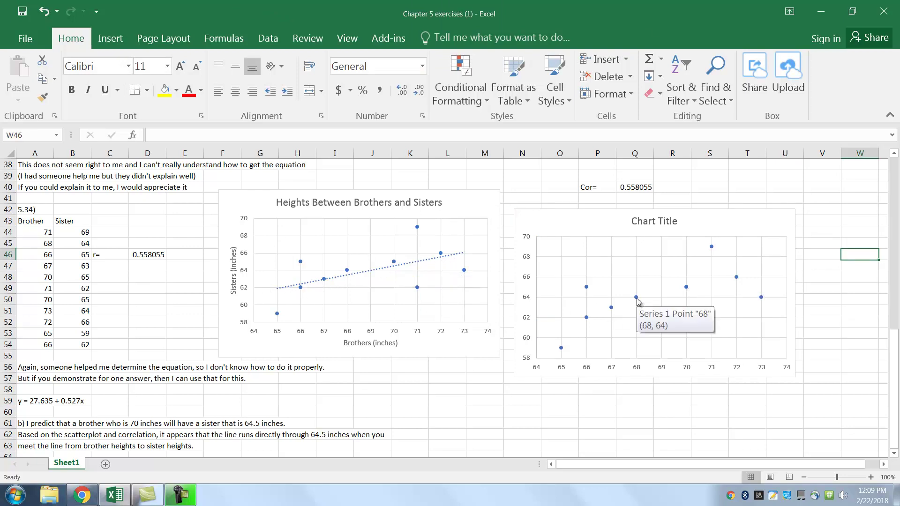
right_click(637, 300)
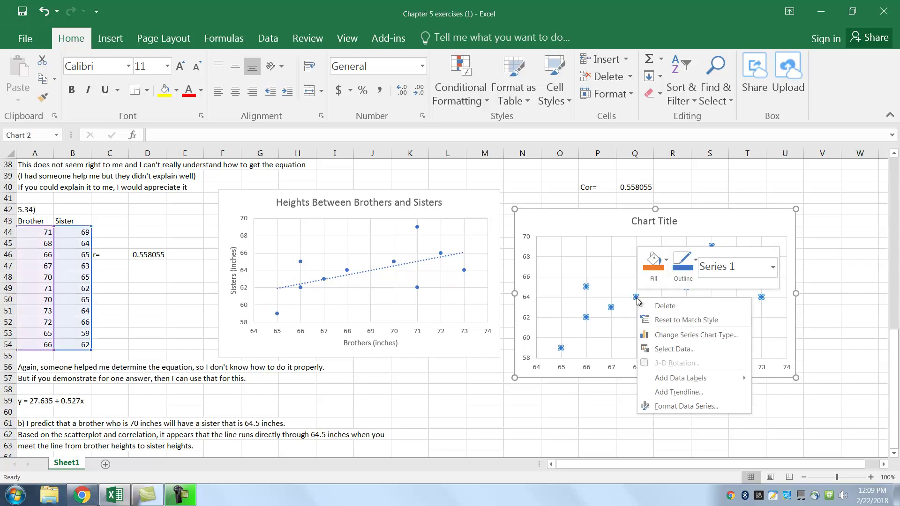
- Add a Linear trendline, Series 1 Trendline 1, to the right-hand chart's data
click(672, 393)
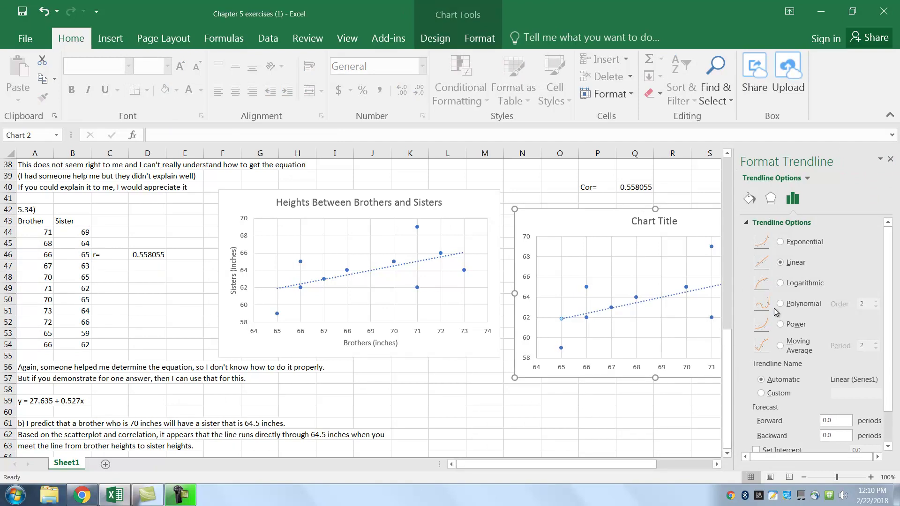
click(891, 159)
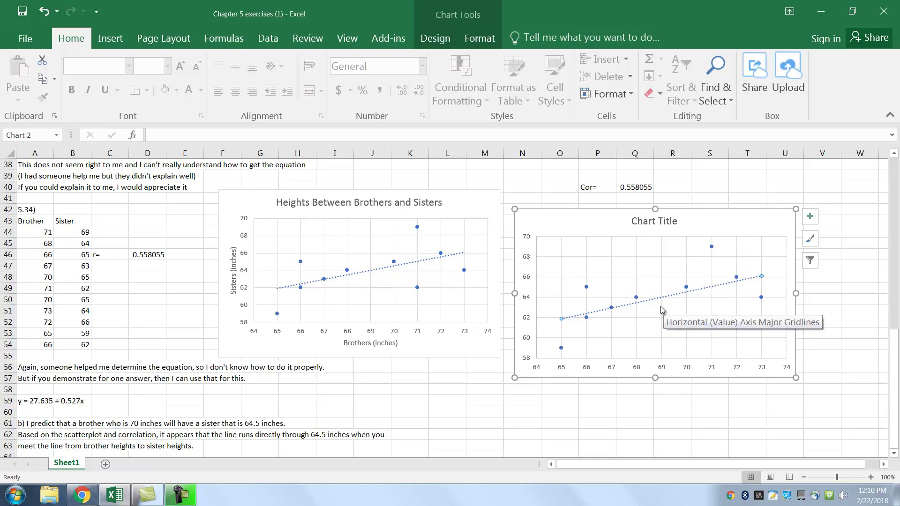
- Turn on Display Equation on chart so y = 0.527x + 27.635 appears on the right-hand chart
right_click(690, 295)
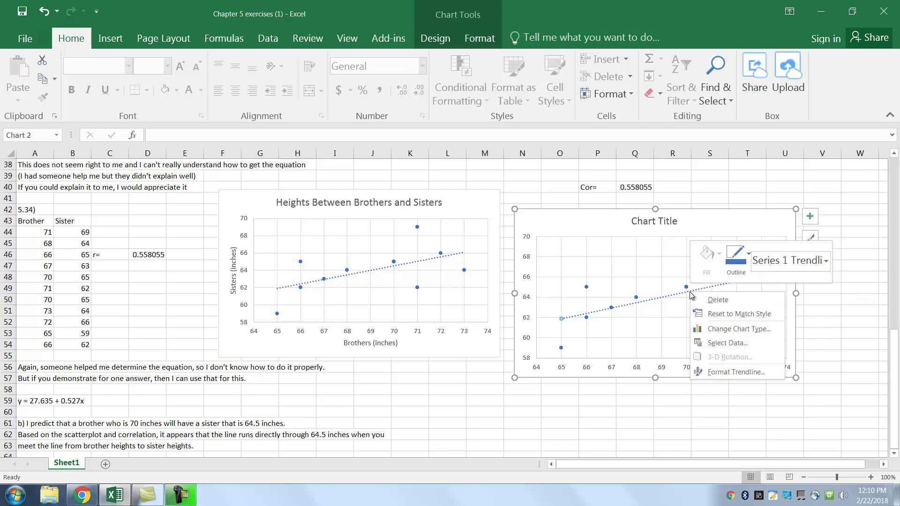
click(719, 373)
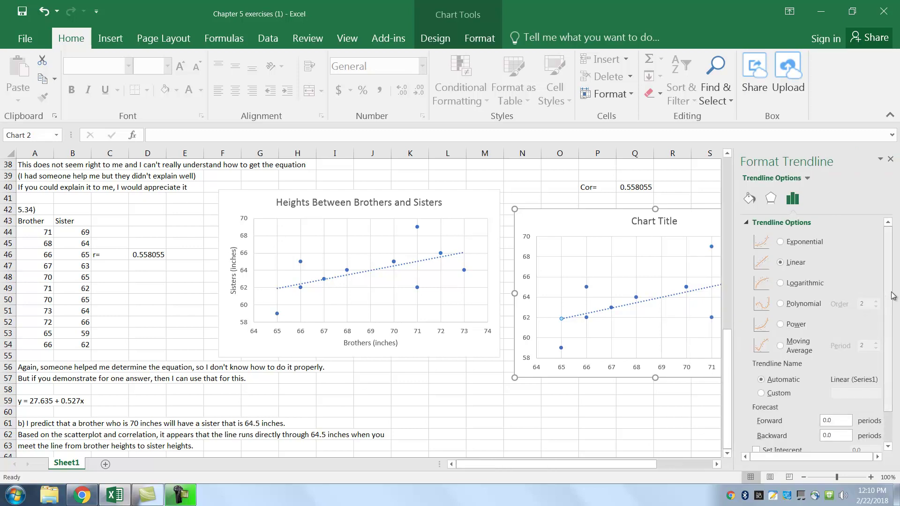
scroll(889, 293, down, 1)
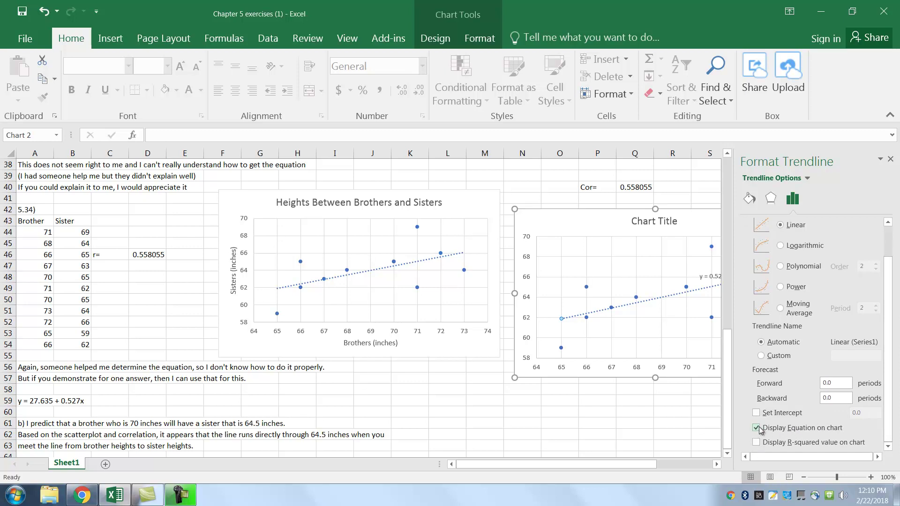
click(891, 160)
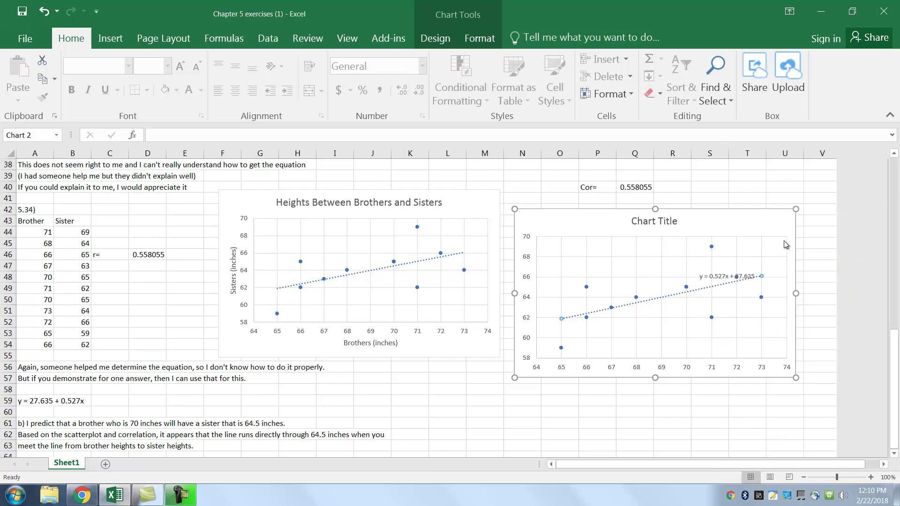
- Move the trendline equation label up beside the chart title, then select cells A59:B59
click(718, 280)
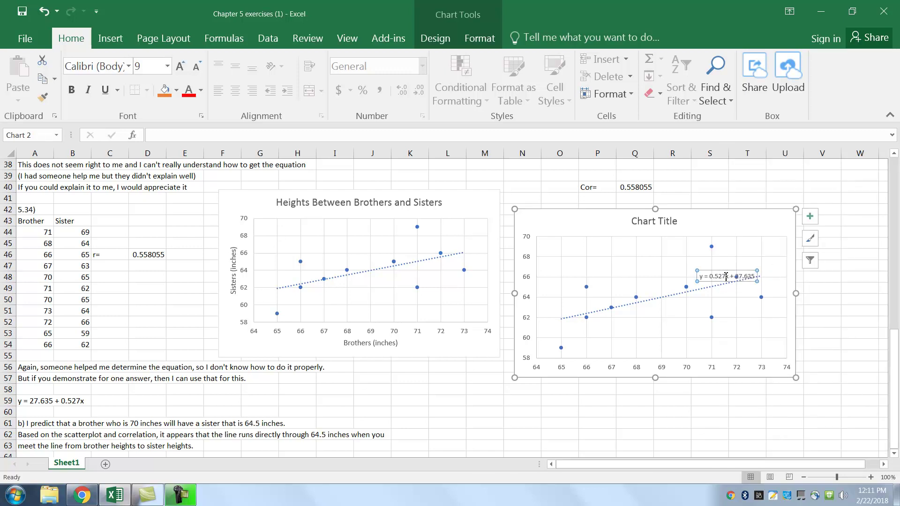
drag(705, 276, 709, 275)
click(727, 277)
click(723, 271)
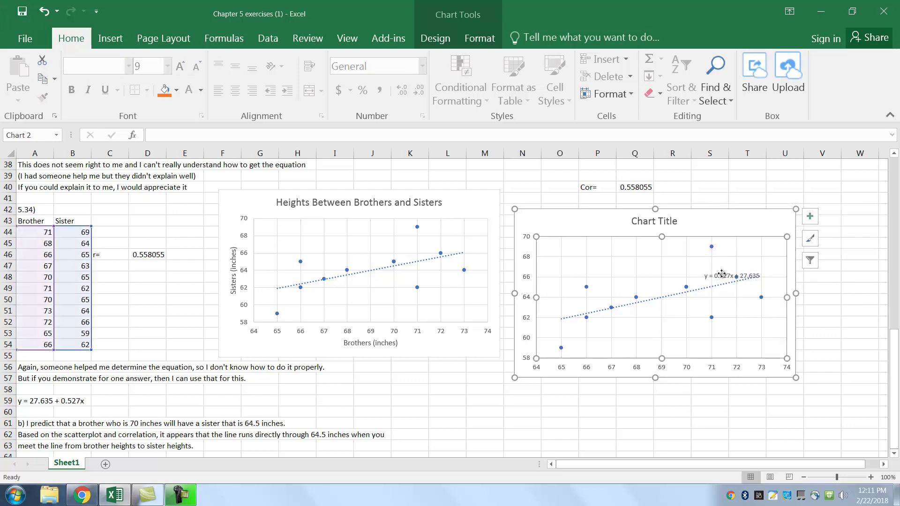
drag(722, 274, 718, 225)
click(771, 227)
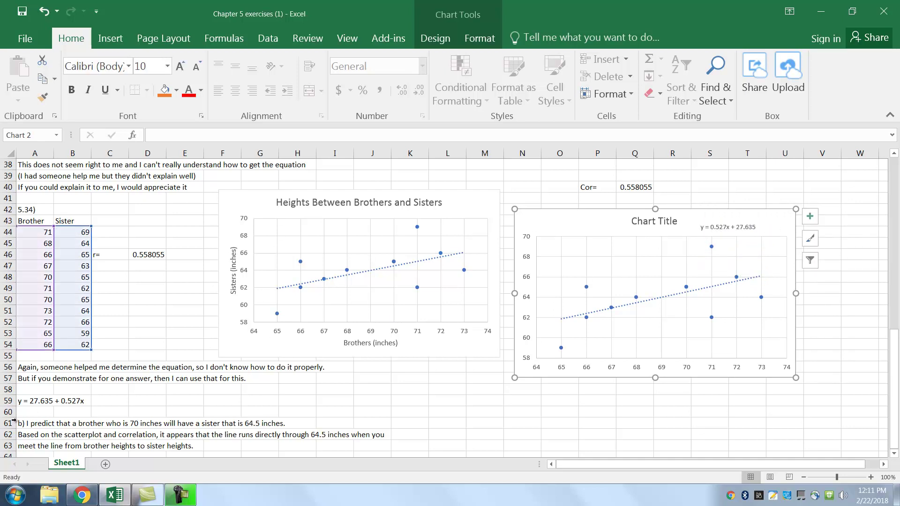
drag(81, 401, 29, 403)
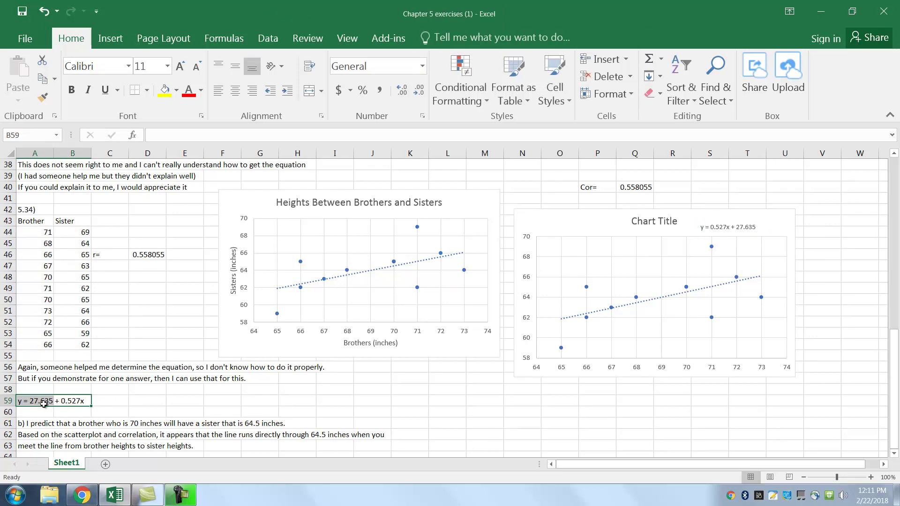
click(66, 406)
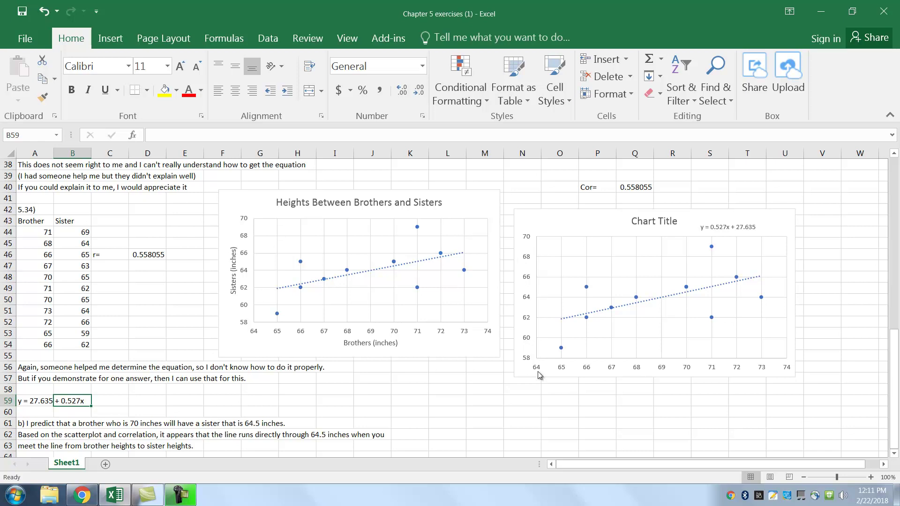
scroll(71, 394, down, 1)
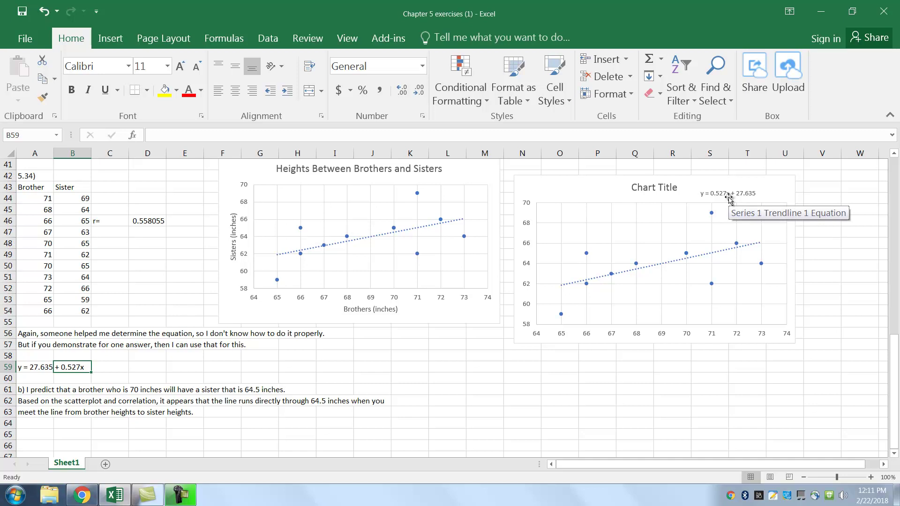
click(81, 496)
click(310, 9)
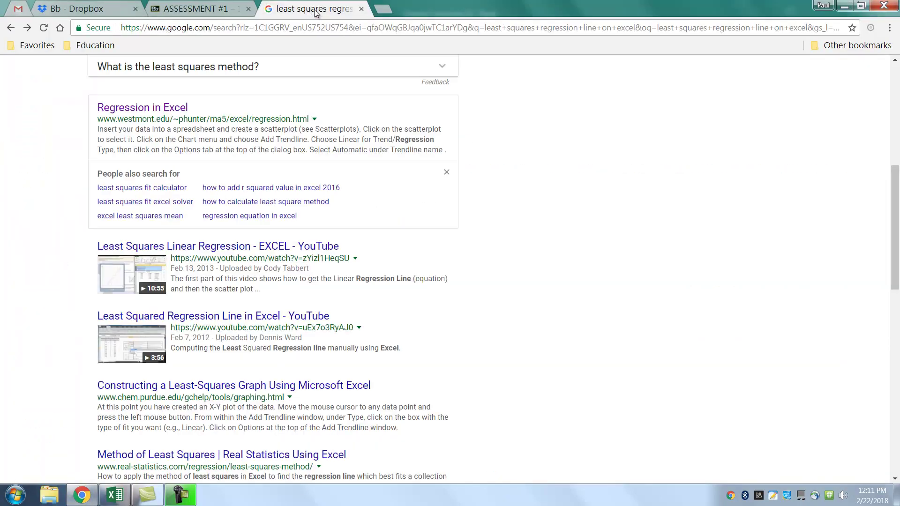
triple_click(285, 71)
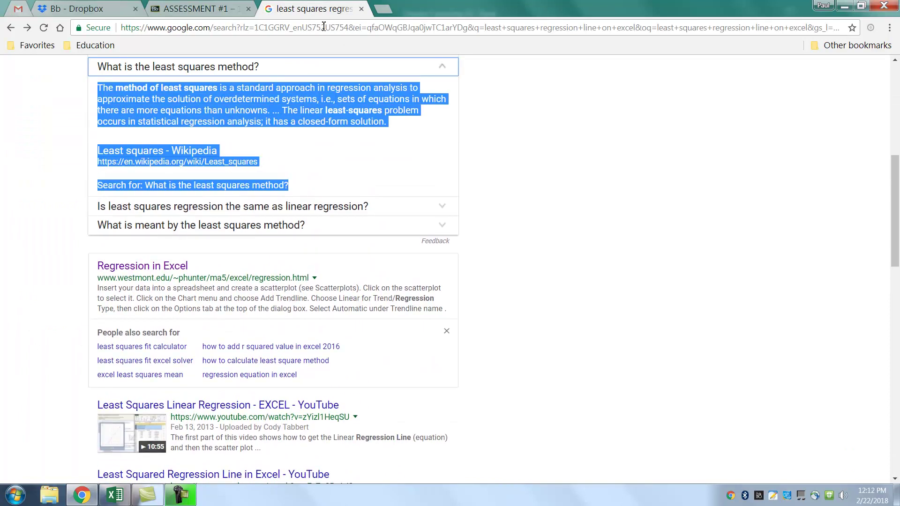
click(324, 26)
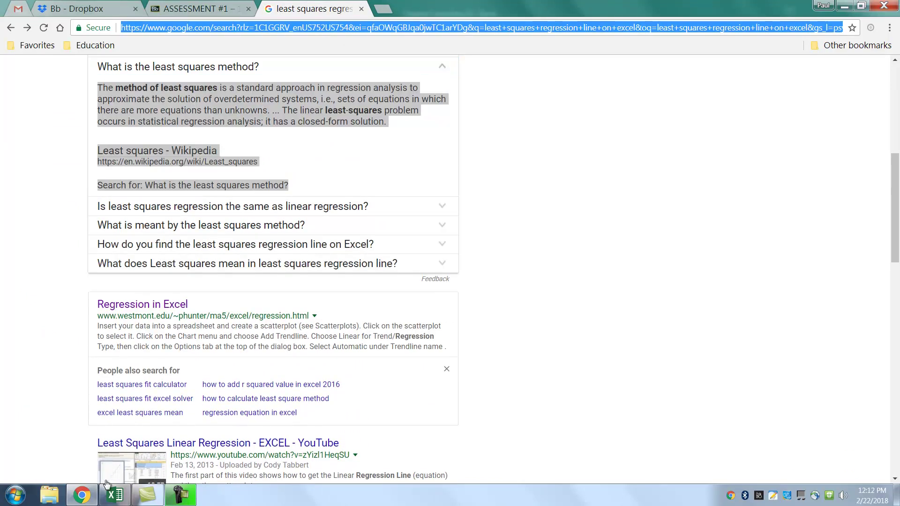
click(112, 496)
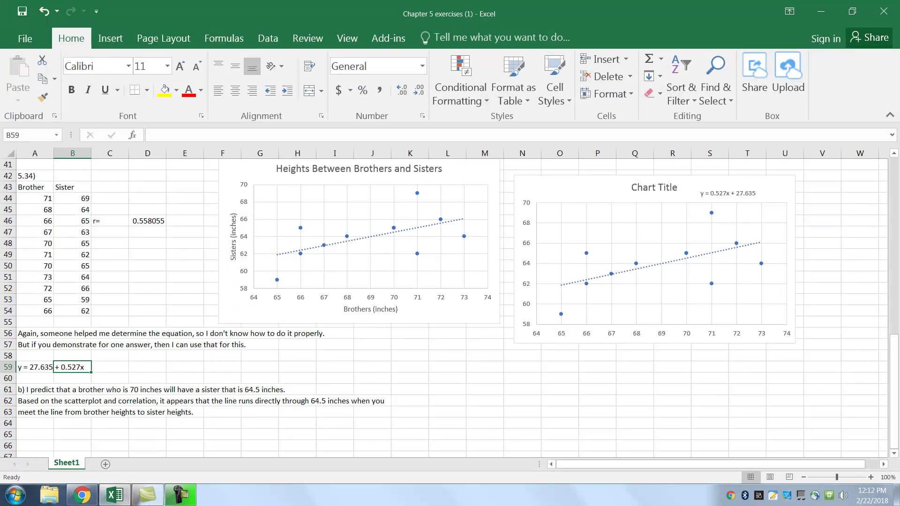
click(113, 499)
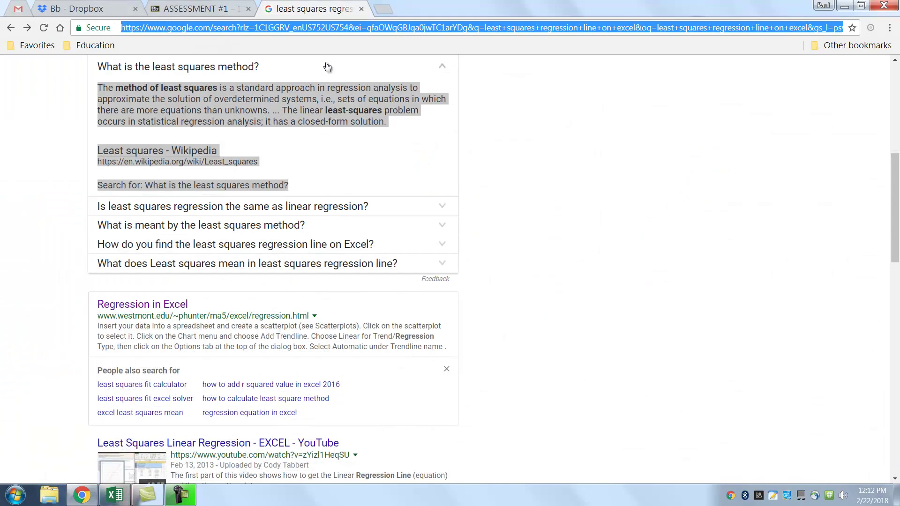
text(.4)
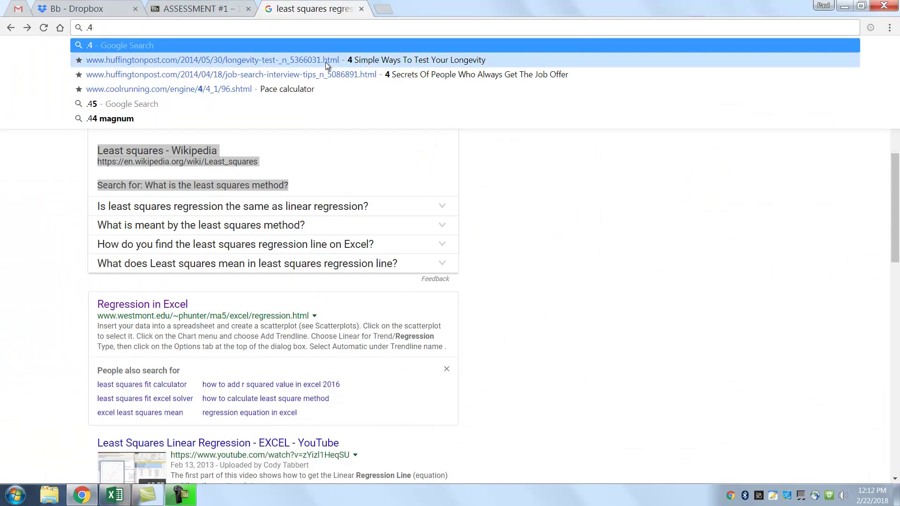
text(27*)
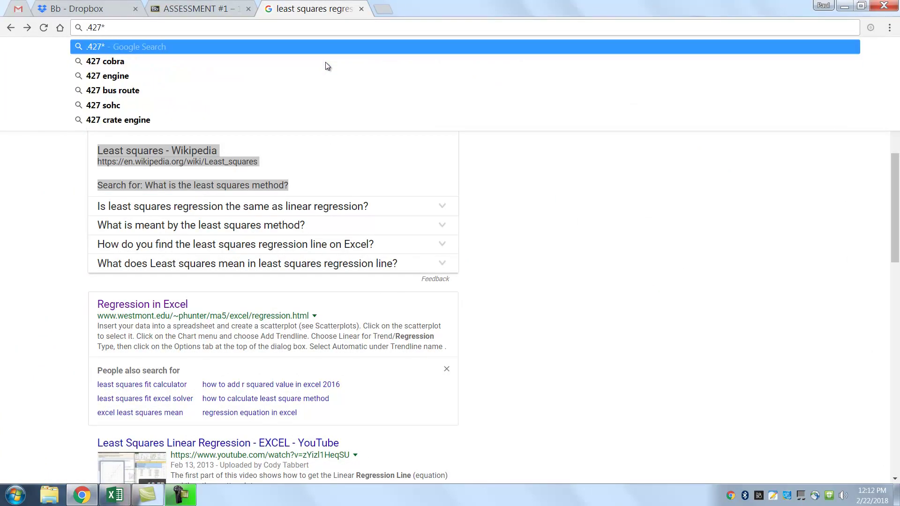
key(BackSpace)
key(BackSpace)
key(BackSpace)
key(BackSpace)
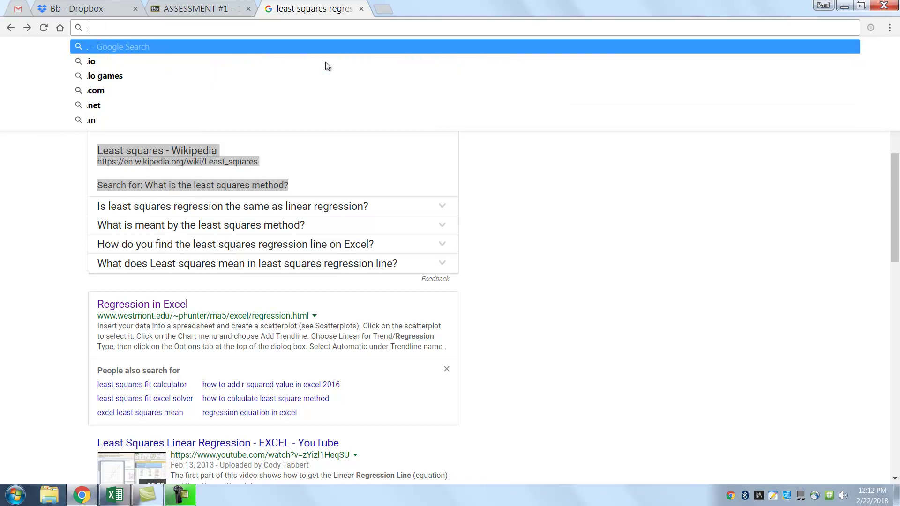
text(52)
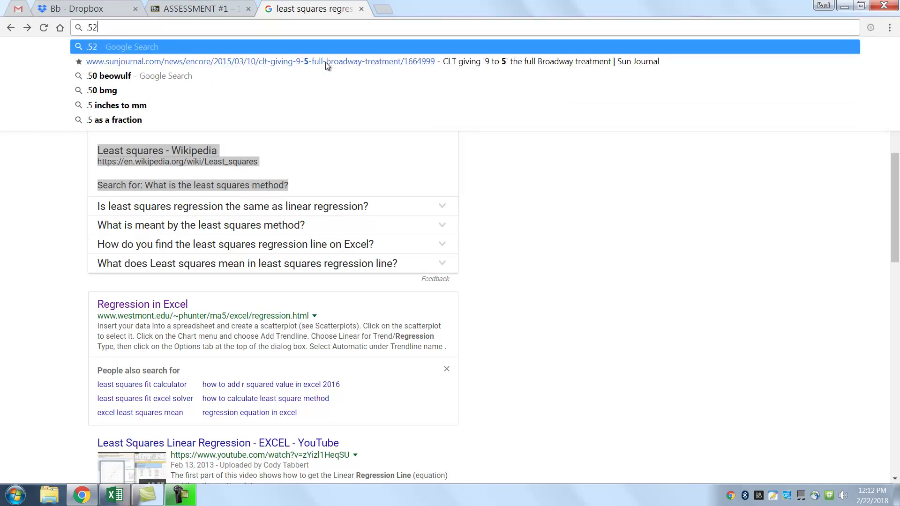
text(7*)
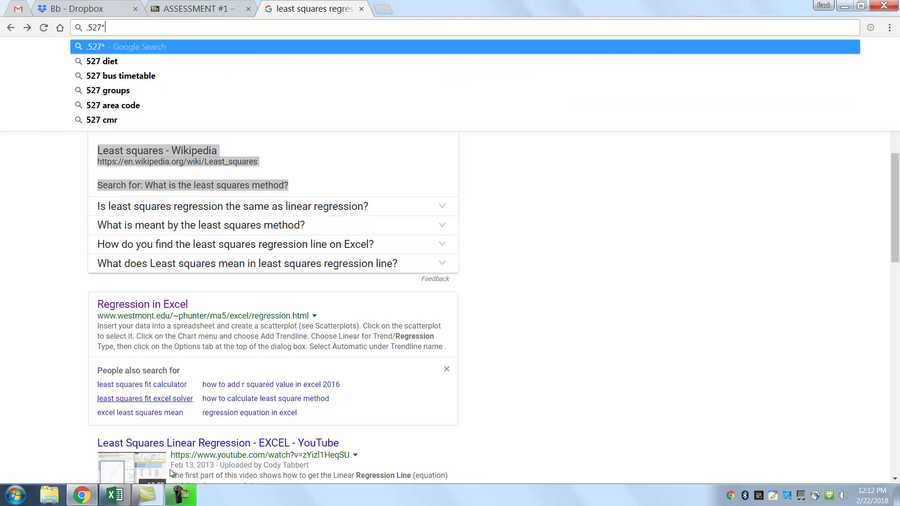
click(115, 495)
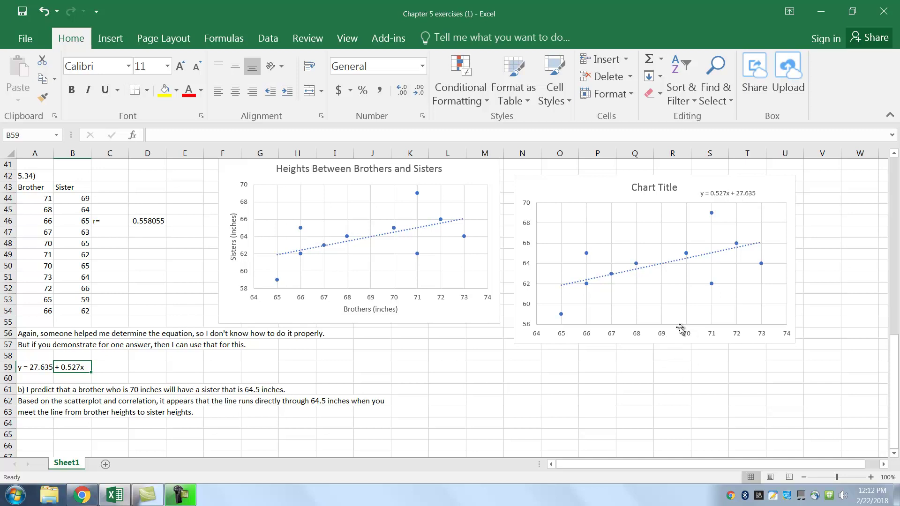
- Calculate .527*70+27.635 in Google's calculator, getting 64.525, and return to Excel
click(81, 496)
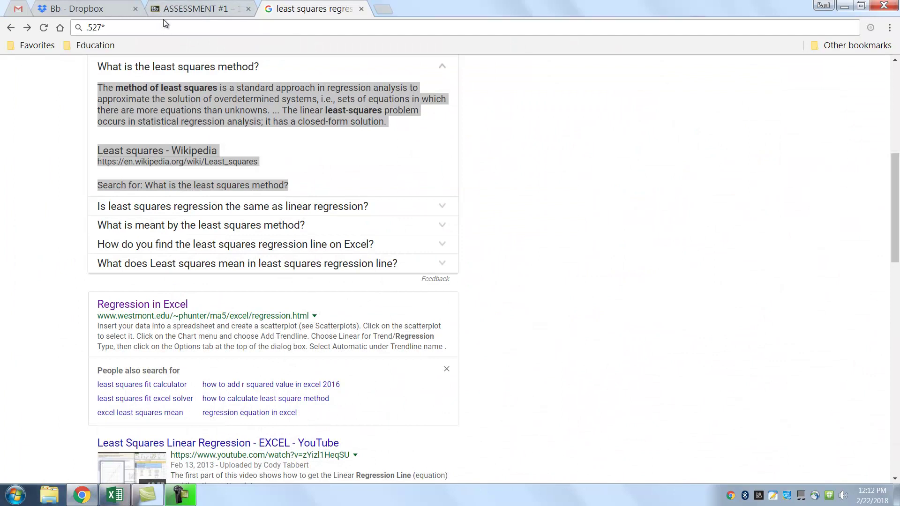
text(70)
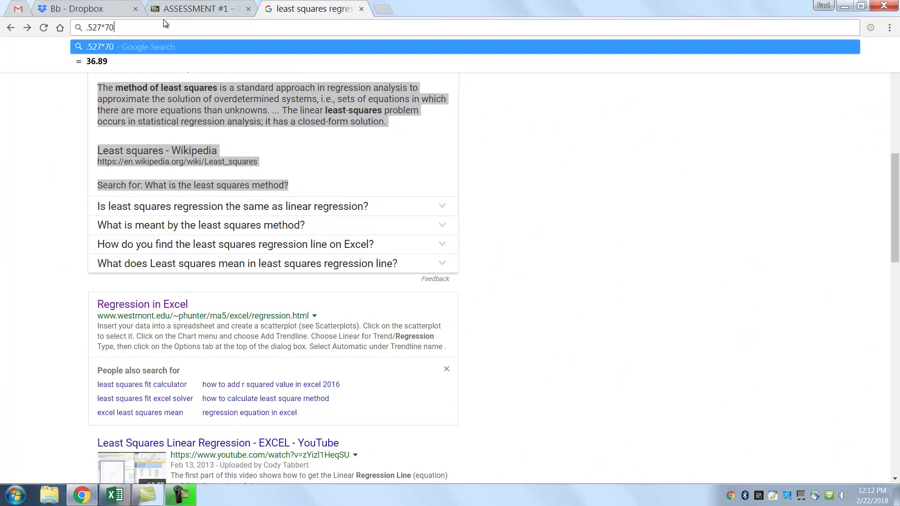
text(+)
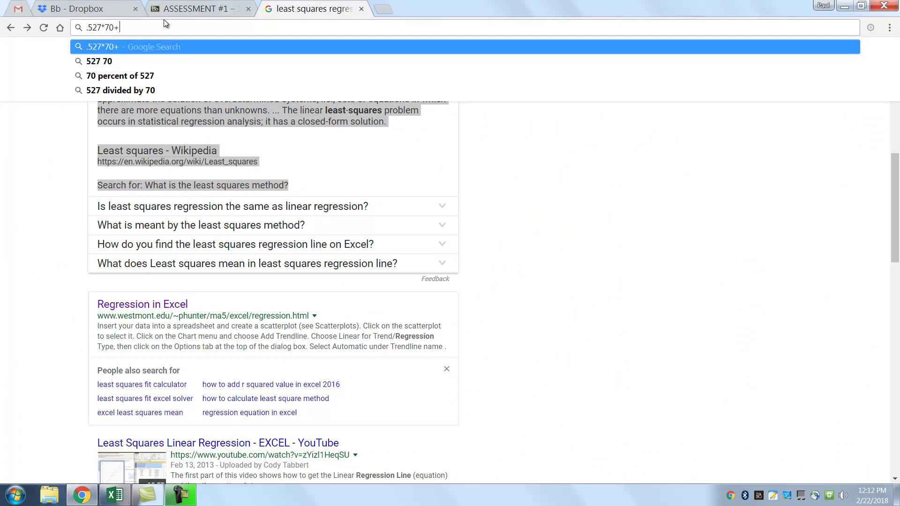
click(115, 495)
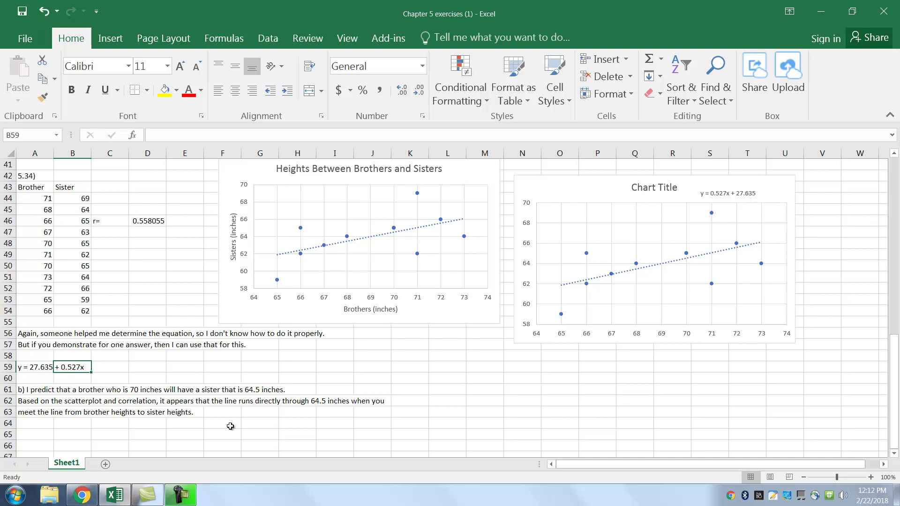
click(127, 493)
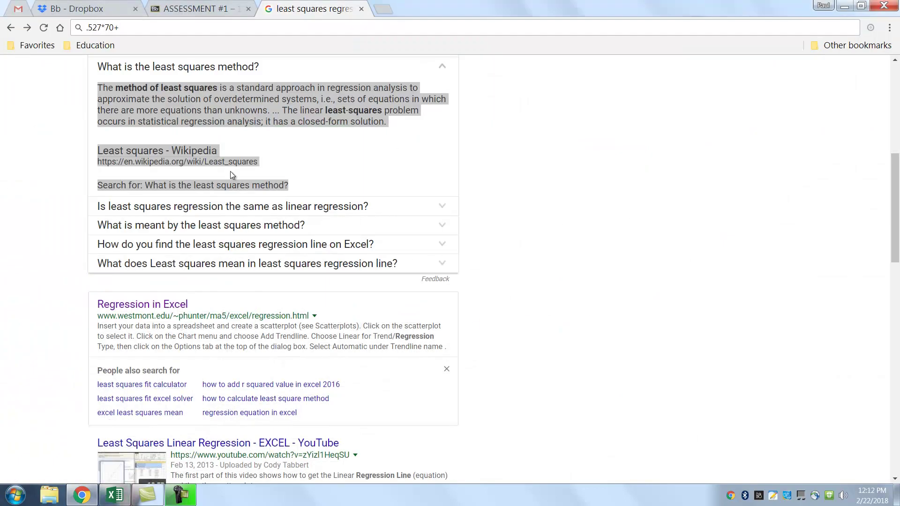
text(27.)
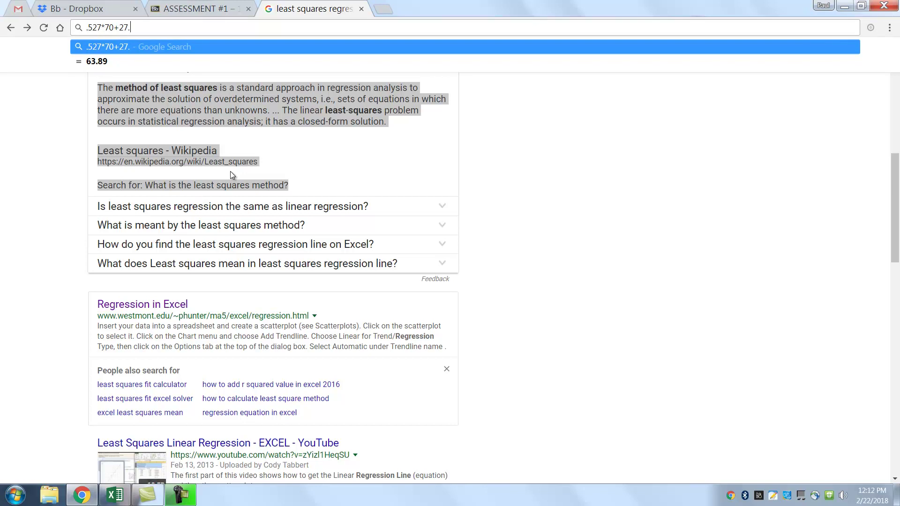
text(635)
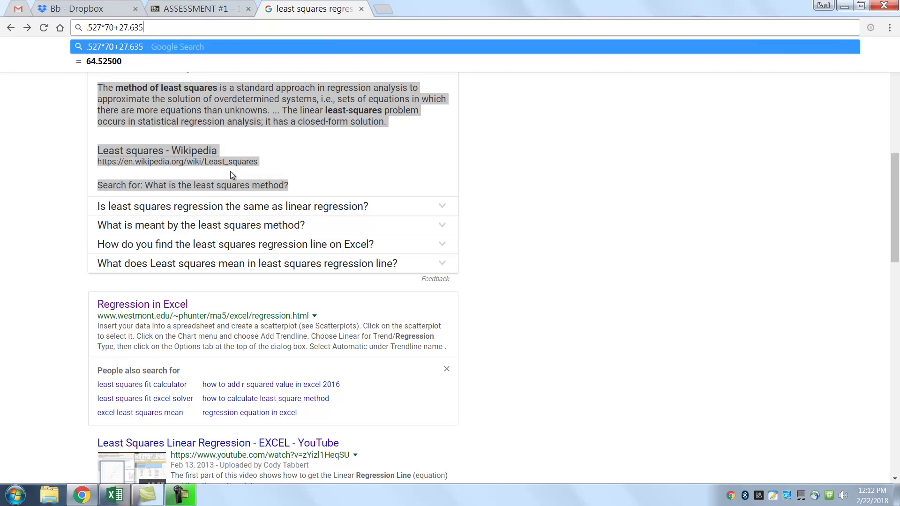
key(Return)
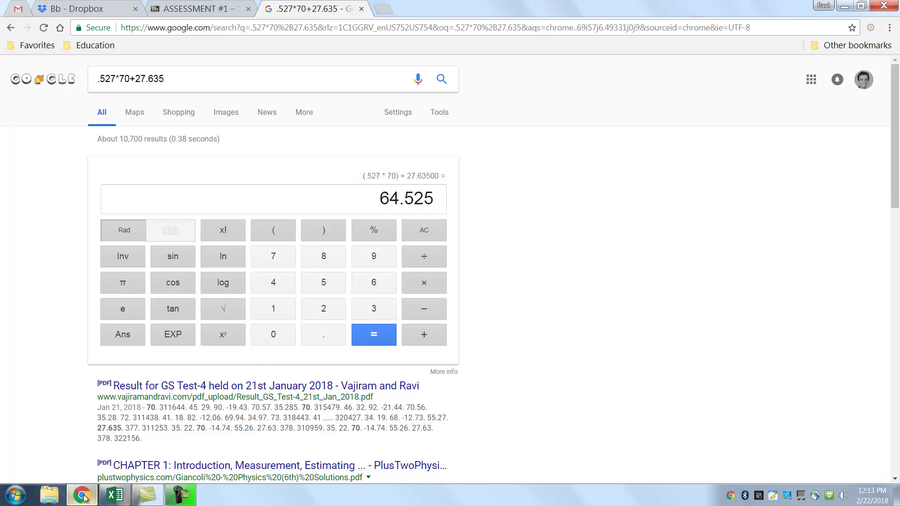
click(115, 497)
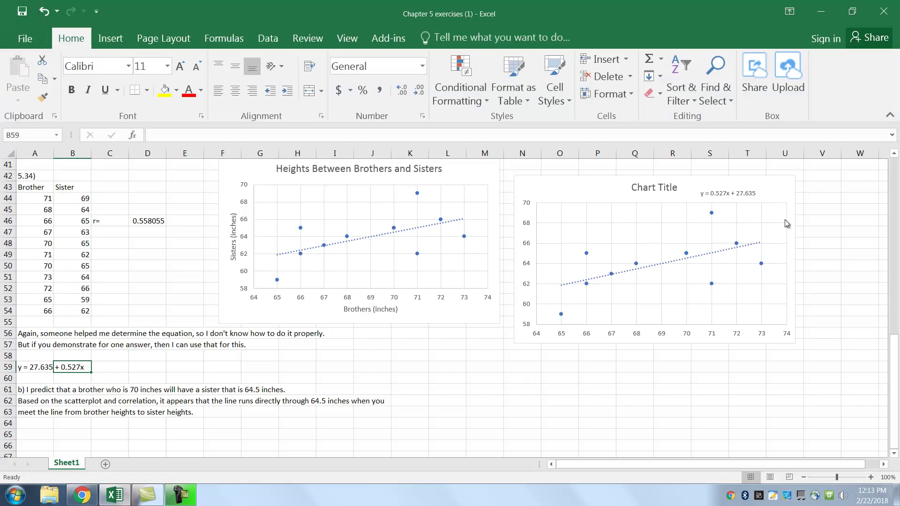
- Enter '64.5 is the height of the sister when the brother is 70 inches tall' in P59
click(825, 231)
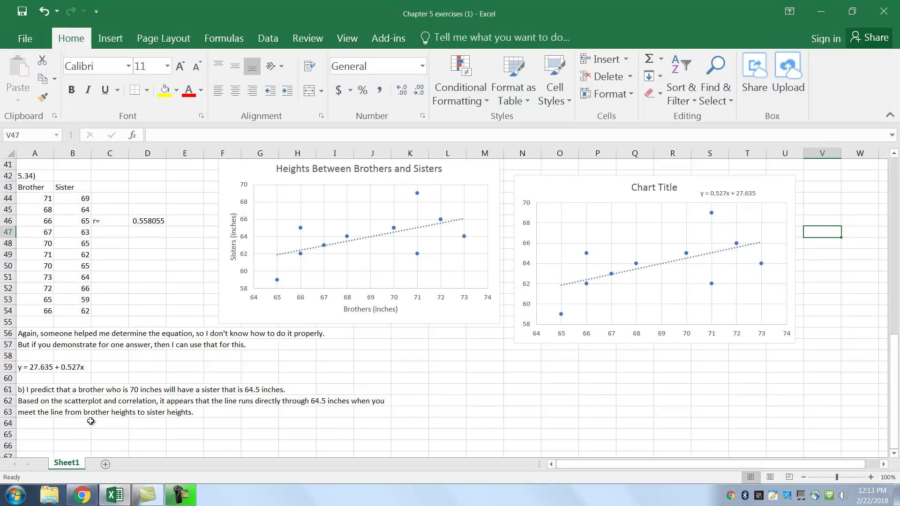
click(607, 370)
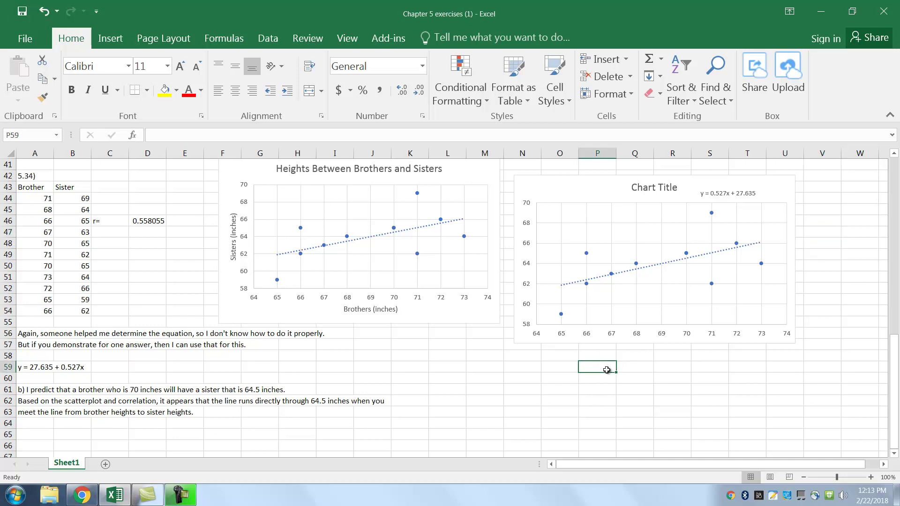
text(64.5)
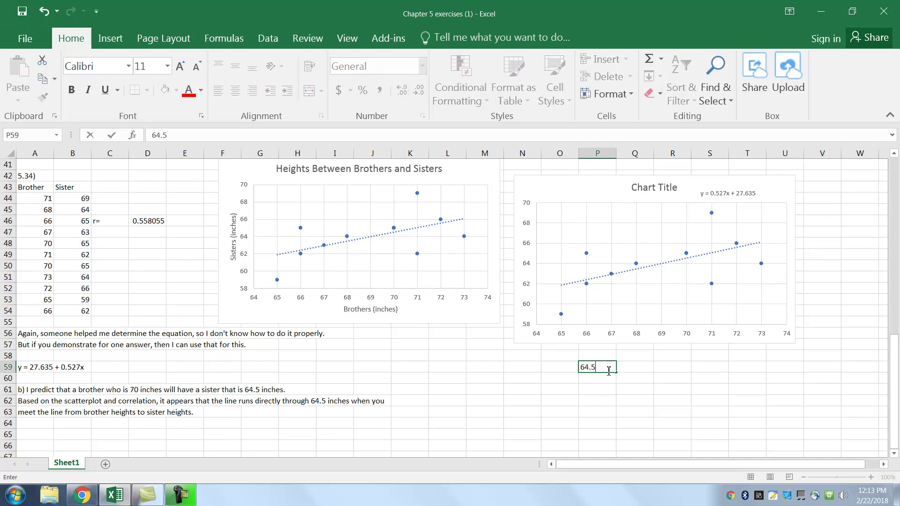
text( is the height of the sister when the brother is 70 inches tall)
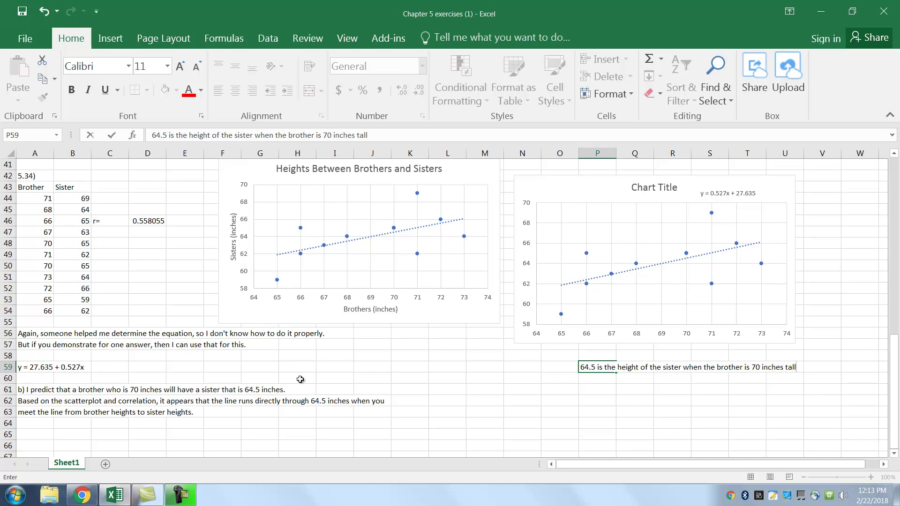
click(747, 383)
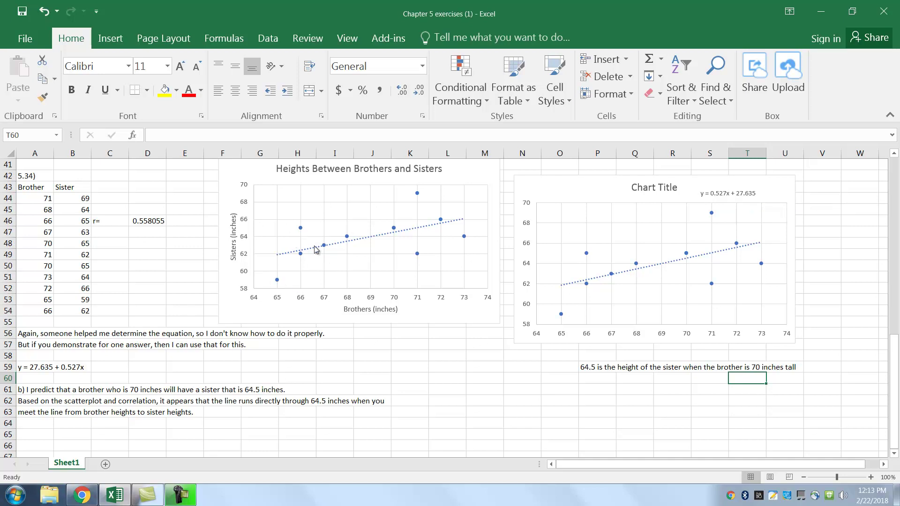
mouse_move(394, 230)
click(638, 393)
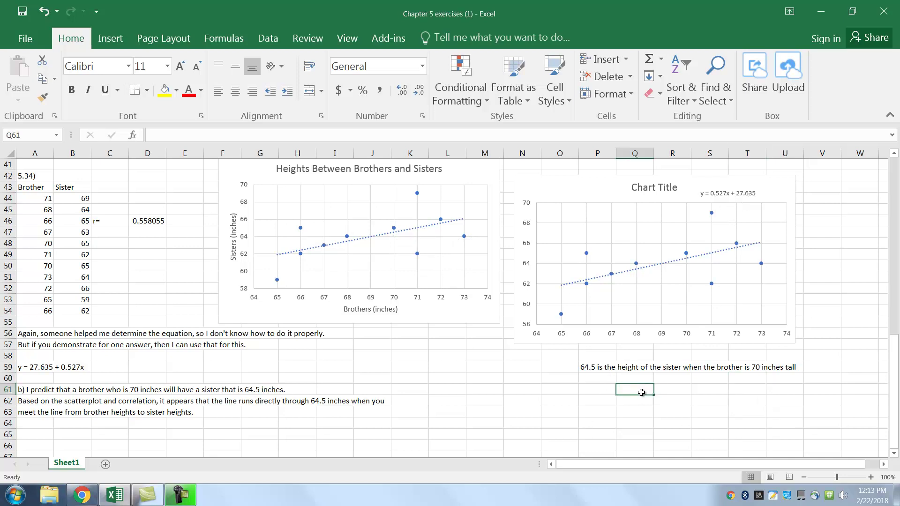